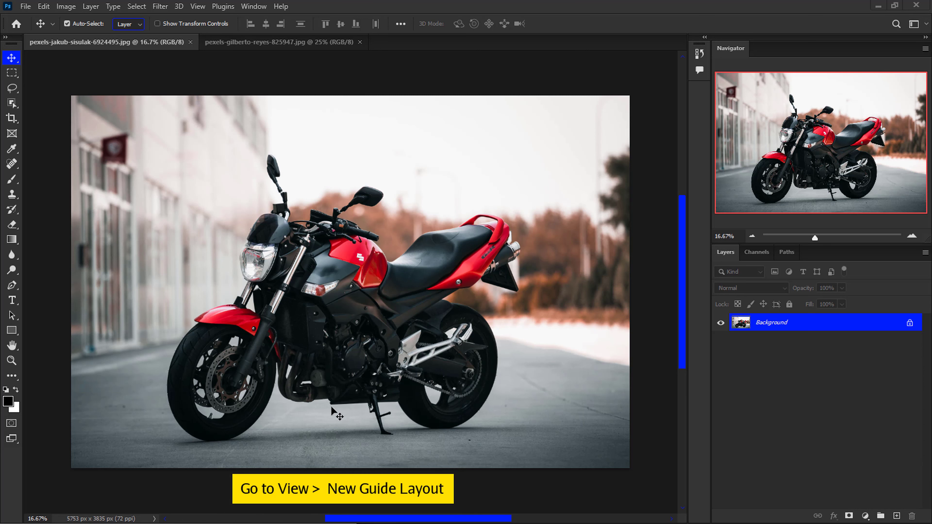
# Add a New Guide Layout to the motorcycle photo: 2 columns, 2 rows, 0 px gutters.
pyautogui.click(197, 6)
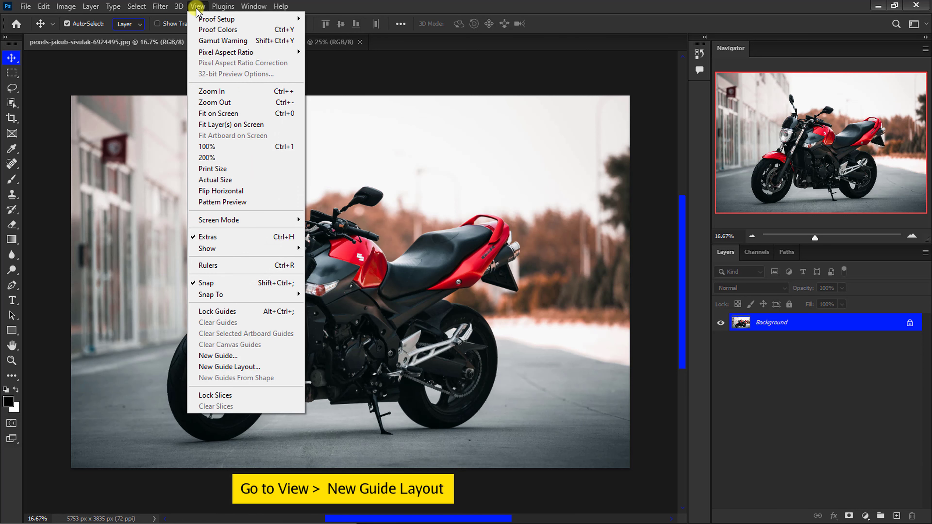
pyautogui.click(242, 366)
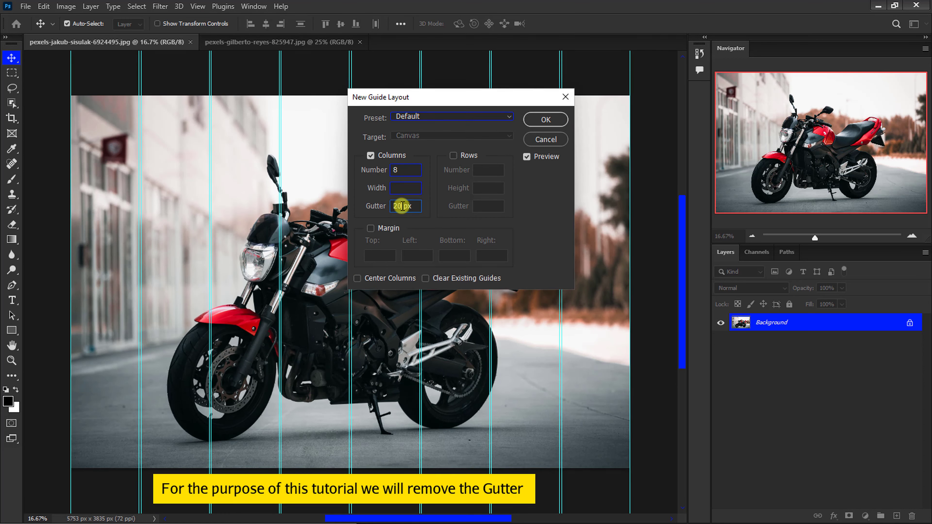
pyautogui.write('0')
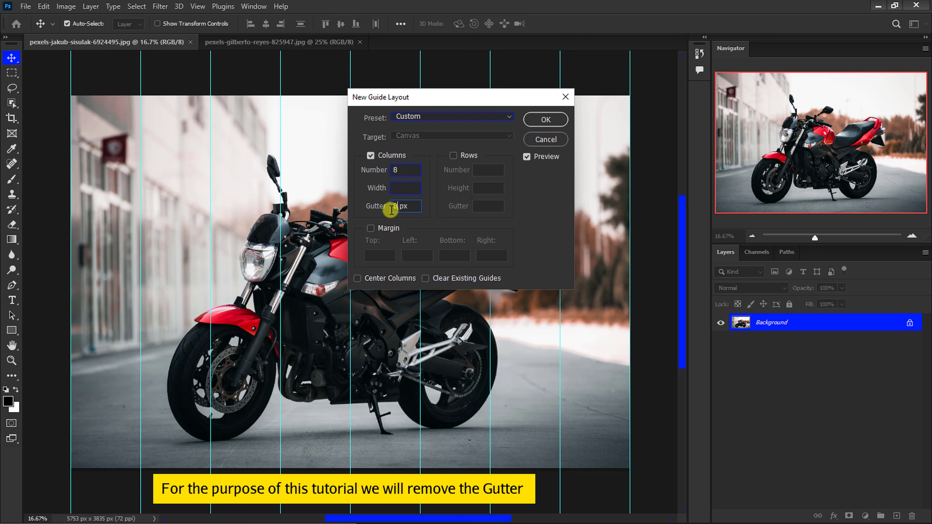
pyautogui.moveTo(402, 169); pyautogui.dragTo(391, 170)
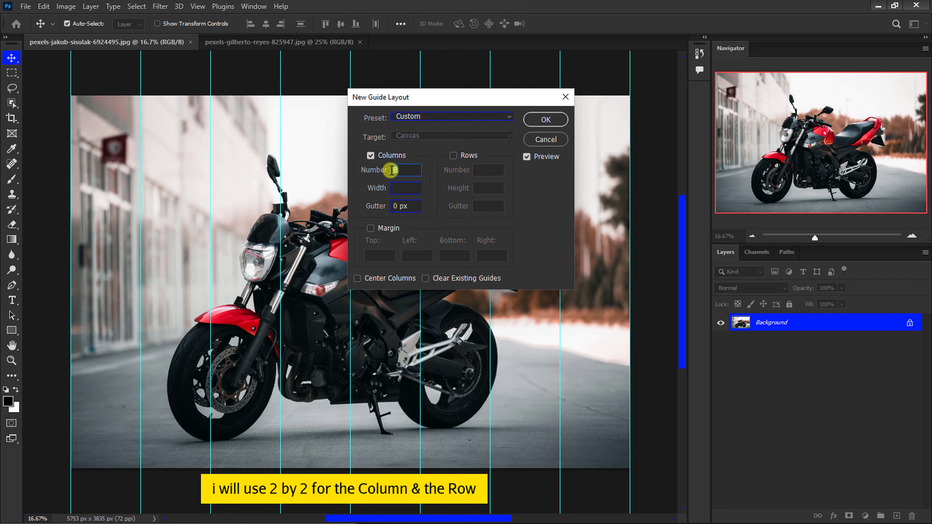
pyautogui.write('2')
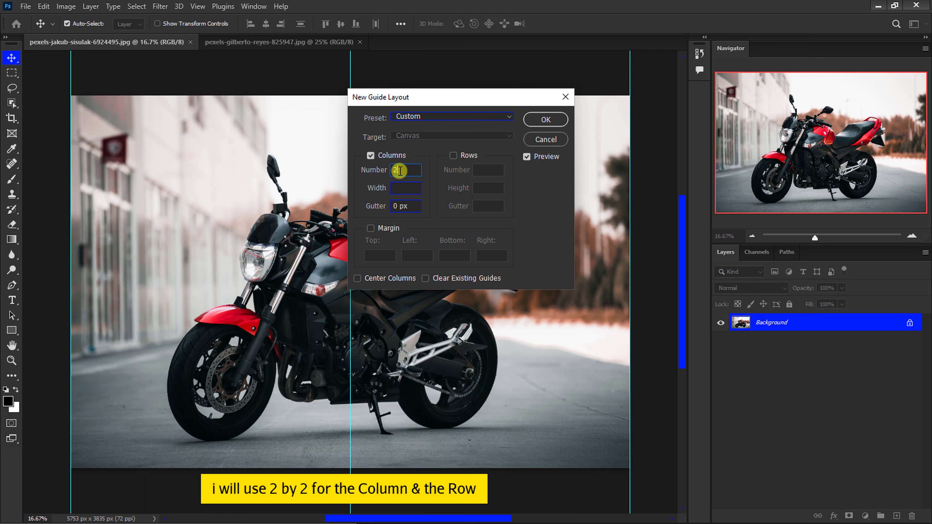
pyautogui.click(455, 157)
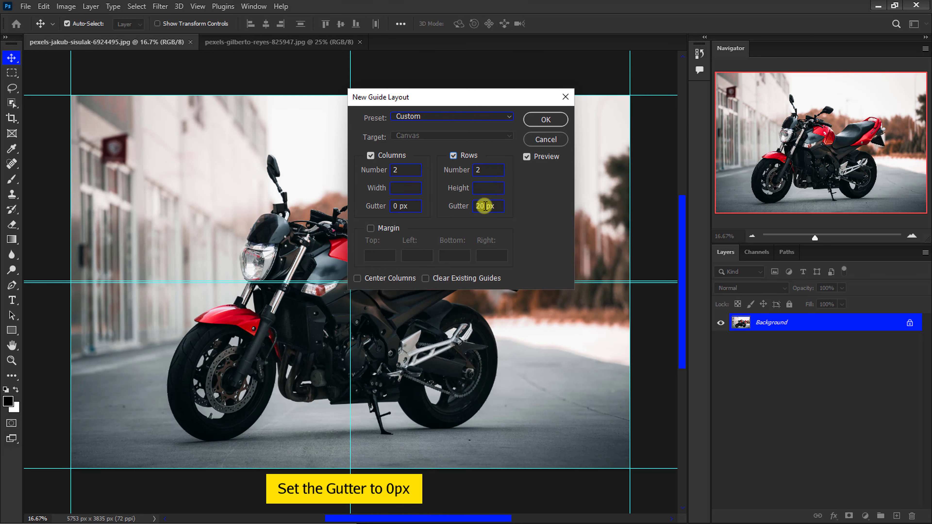
pyautogui.moveTo(484, 206); pyautogui.dragTo(471, 207)
pyautogui.write('0')
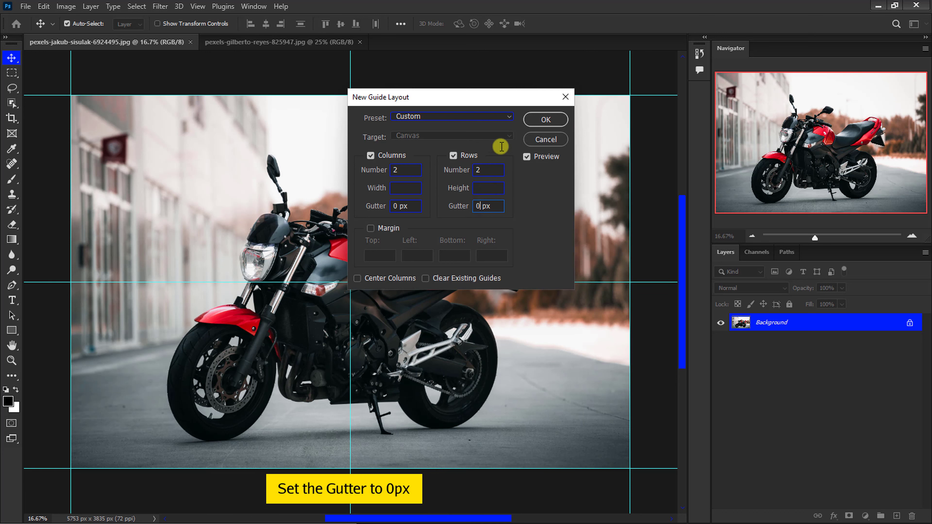
pyautogui.click(545, 120)
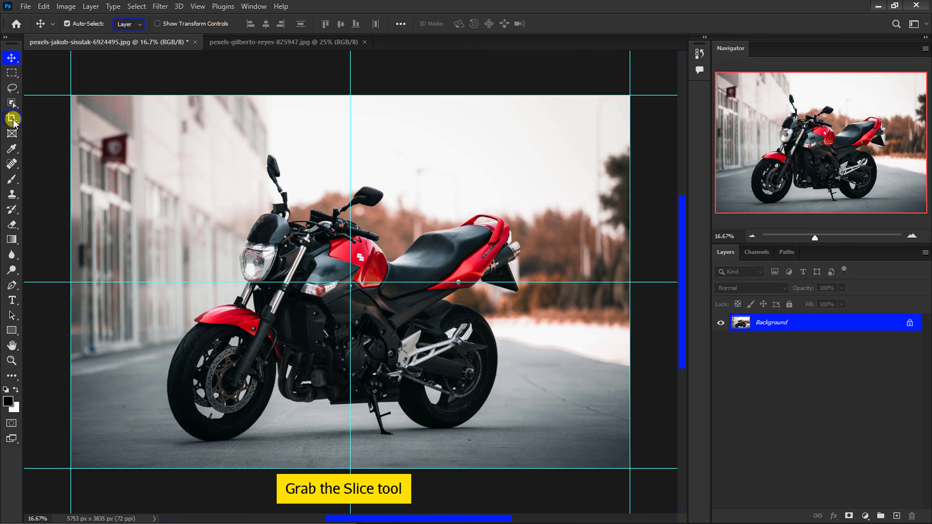
# Switch to the Slice Tool and confirm that View > Snap is enabled.
pyautogui.moveTo(12, 120); pyautogui.dragTo(90, 125)
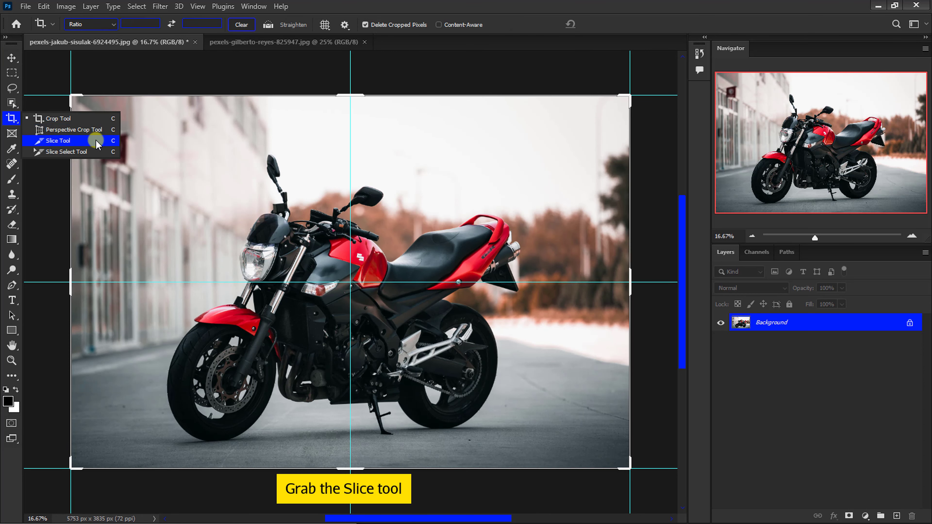
pyautogui.click(95, 139)
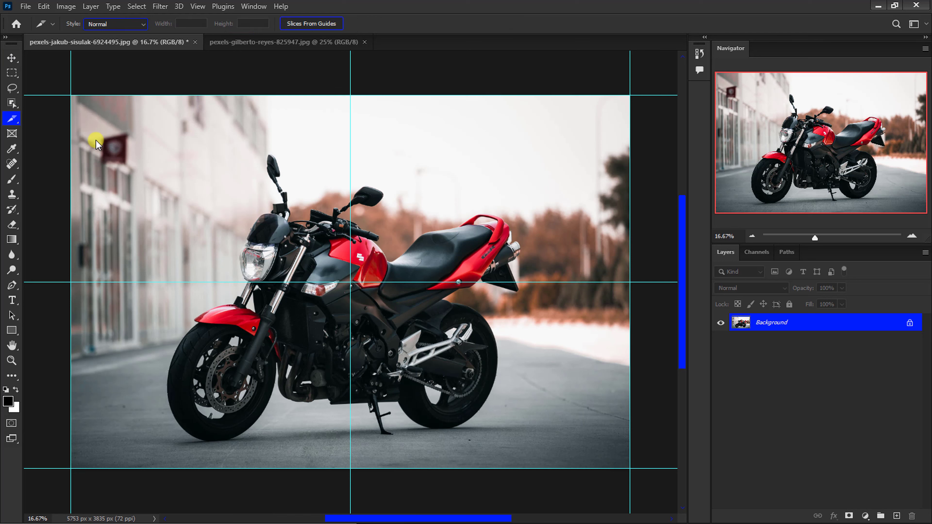
pyautogui.click(194, 7)
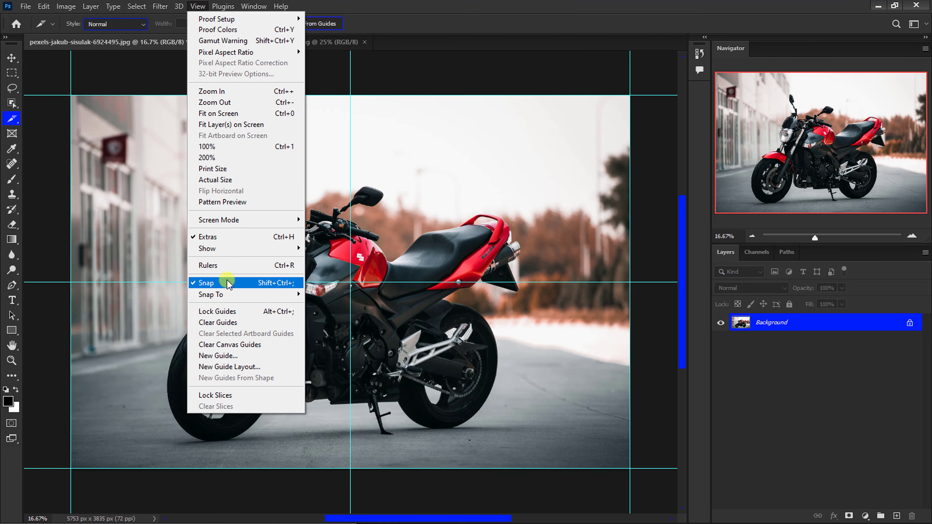
pyautogui.click(77, 97)
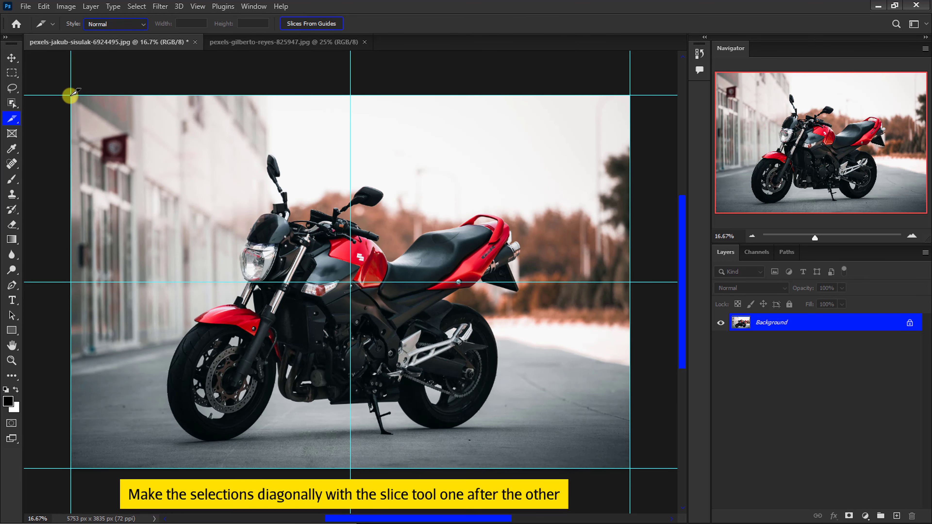
# Draw four slices, 01 to 04, each covering one guide quadrant corner to corner.
pyautogui.moveTo(71, 95)
pyautogui.mouseDown()
pyautogui.moveTo(278, 257)
pyautogui.moveTo(351, 286)
pyautogui.mouseUp()
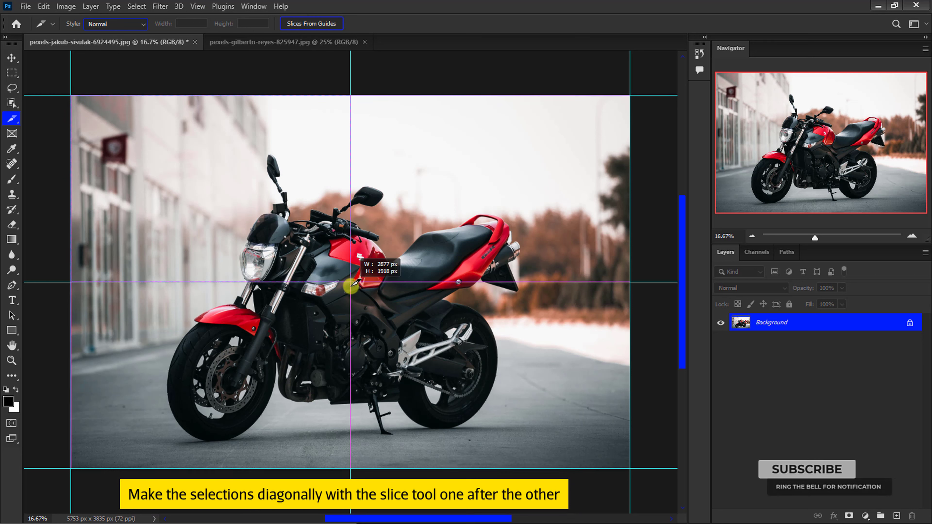
pyautogui.moveTo(351, 285); pyautogui.dragTo(351, 282)
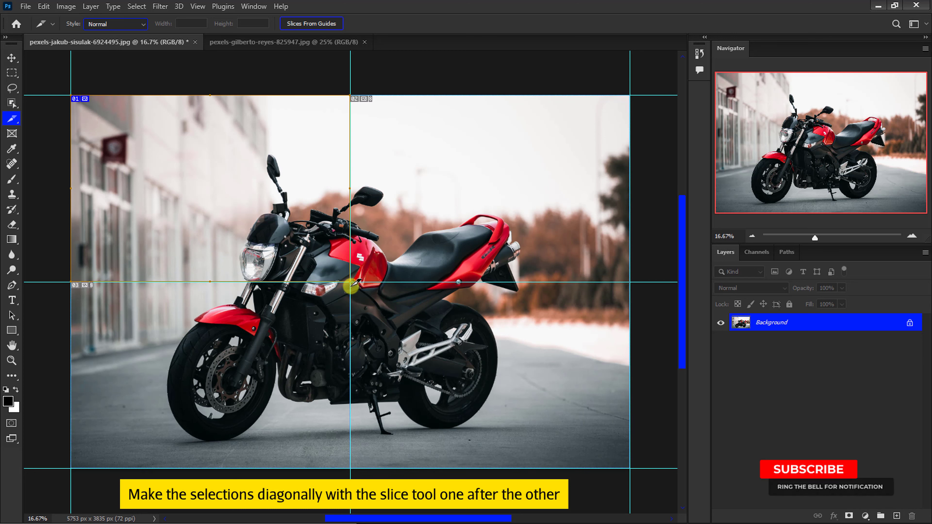
pyautogui.moveTo(351, 95); pyautogui.dragTo(630, 282)
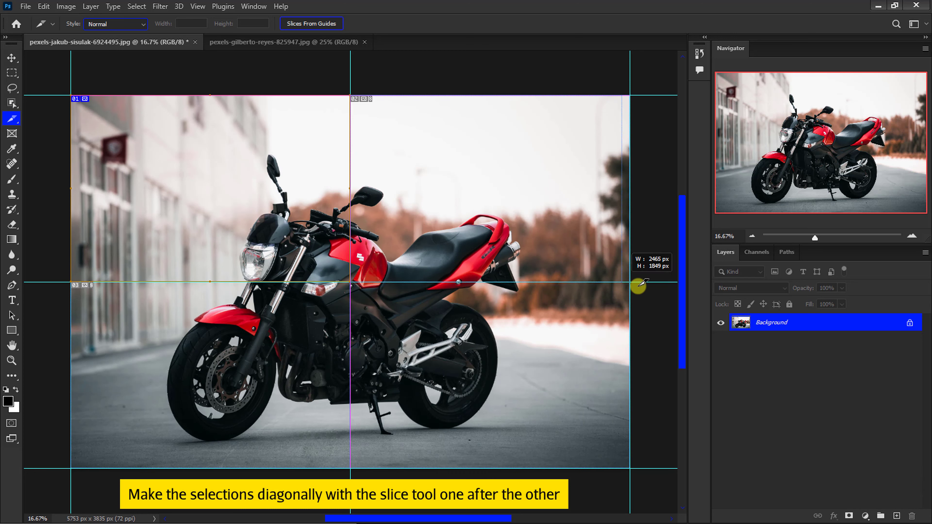
pyautogui.moveTo(71, 282); pyautogui.dragTo(351, 468)
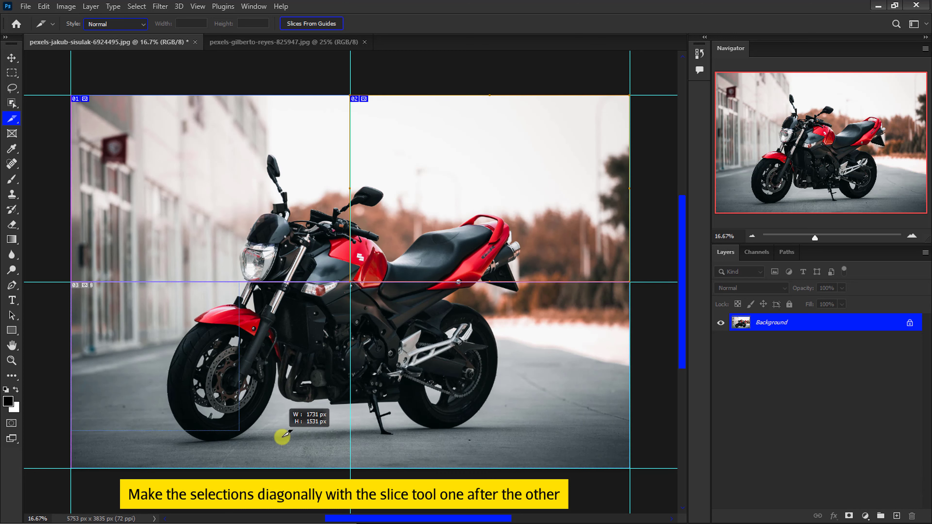
pyautogui.moveTo(351, 282); pyautogui.dragTo(630, 468)
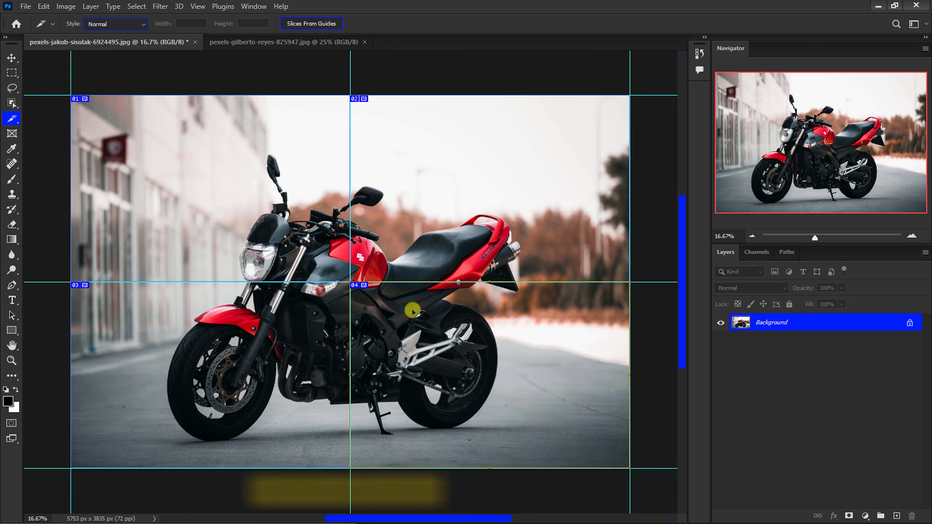
# Open Save for Web (Legacy), zoom the preview out, and choose JPEG at quality 100.
pyautogui.press('v')
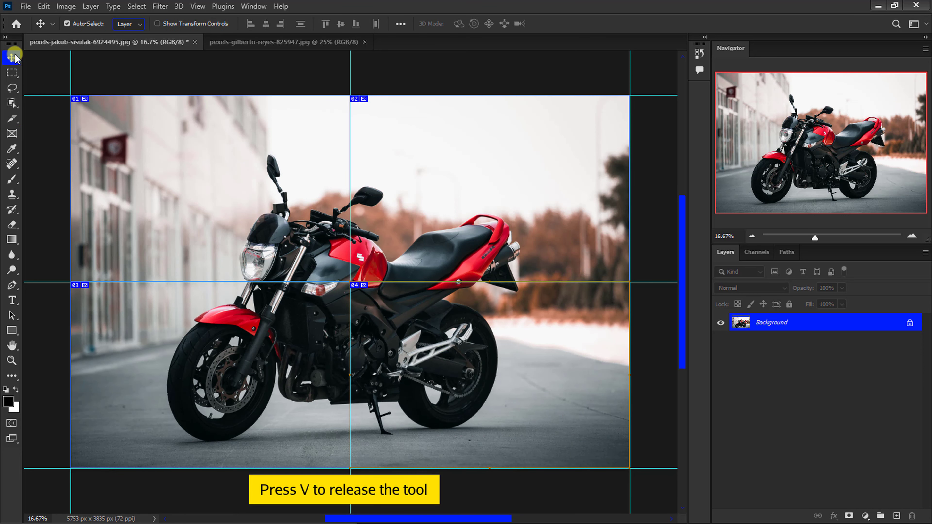
pyautogui.click(24, 7)
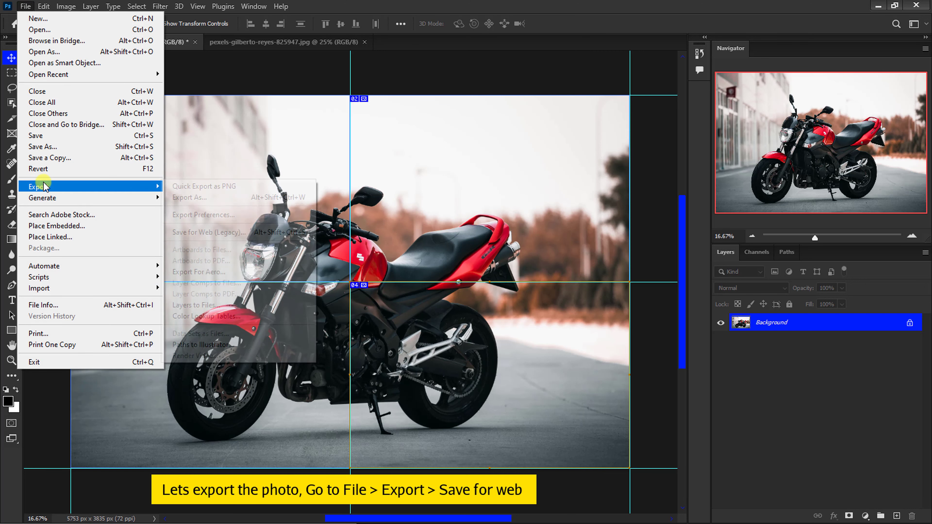
pyautogui.moveTo(39, 186)
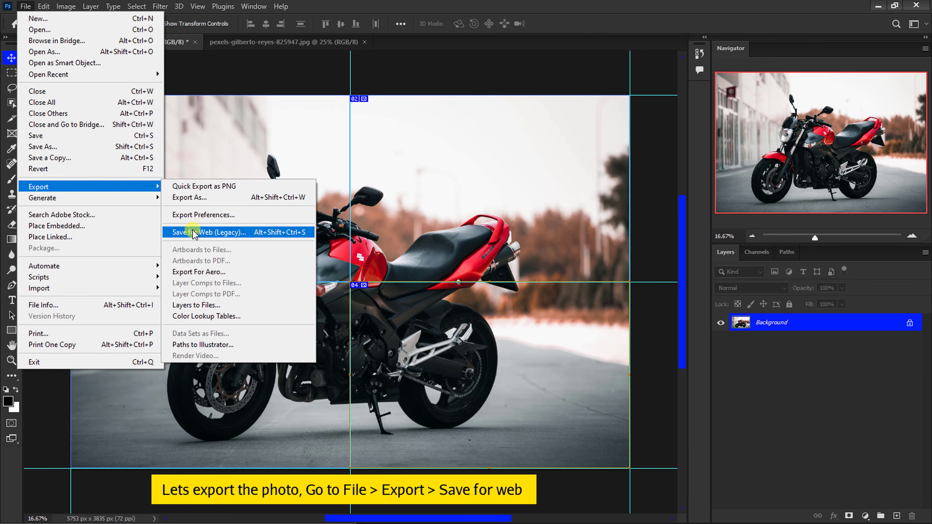
pyautogui.click(193, 232)
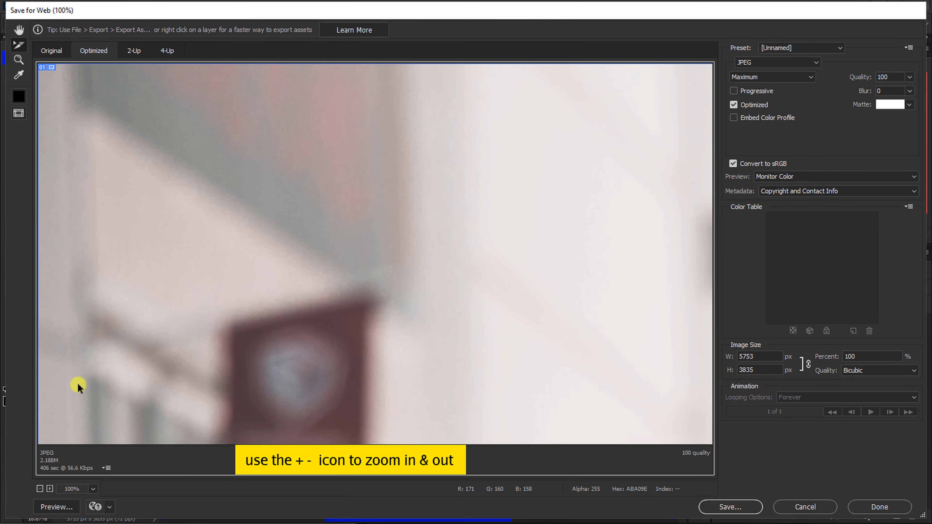
pyautogui.click(40, 489)
pyautogui.click(40, 489)
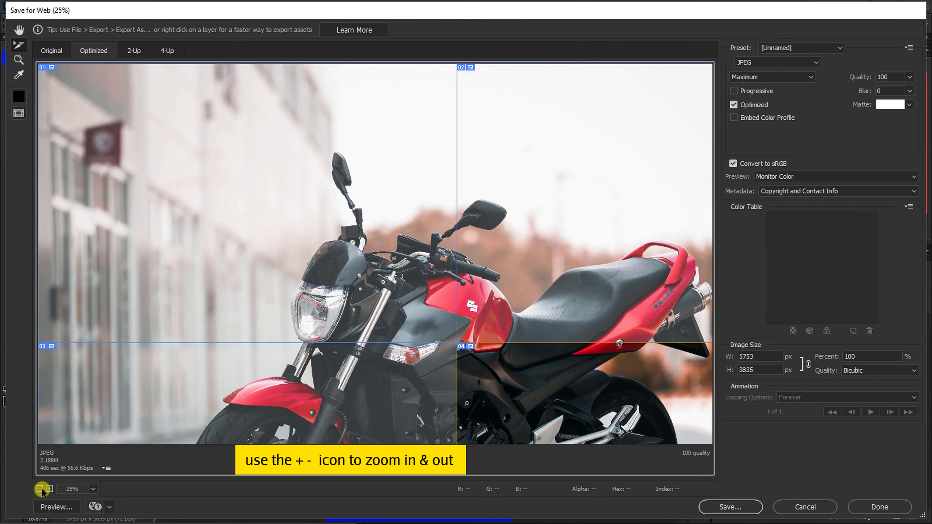
pyautogui.click(40, 488)
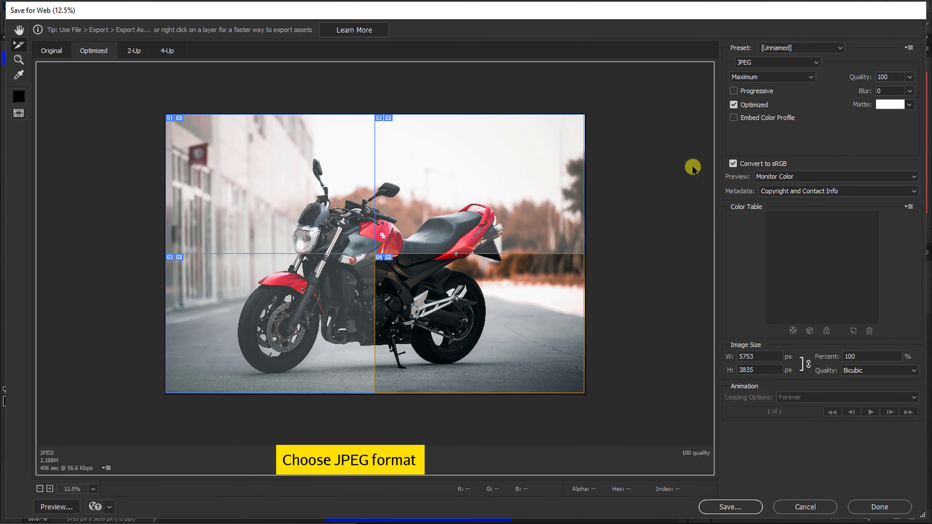
pyautogui.click(815, 63)
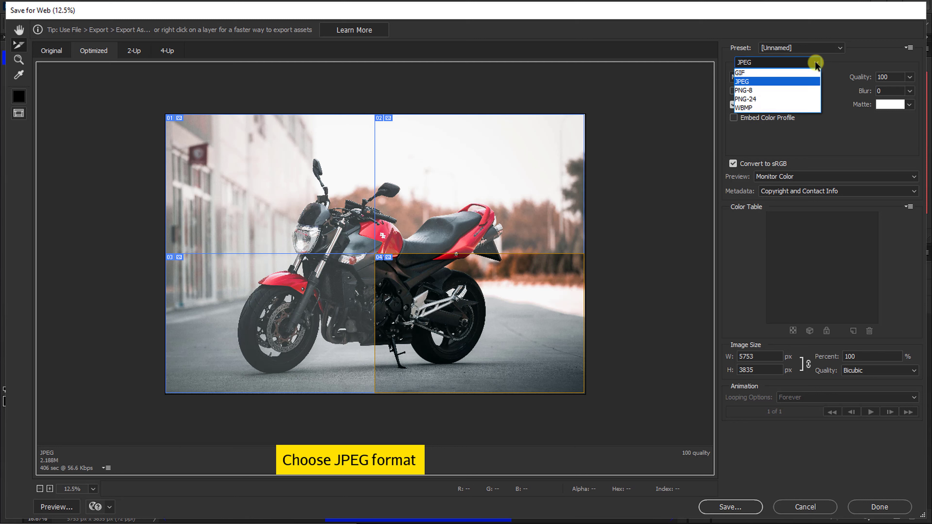
pyautogui.click(809, 81)
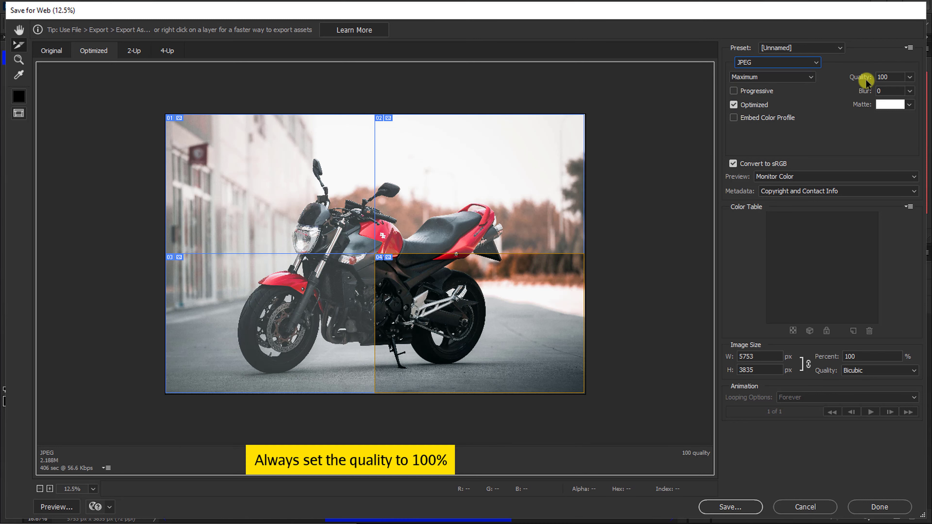
pyautogui.click(908, 77)
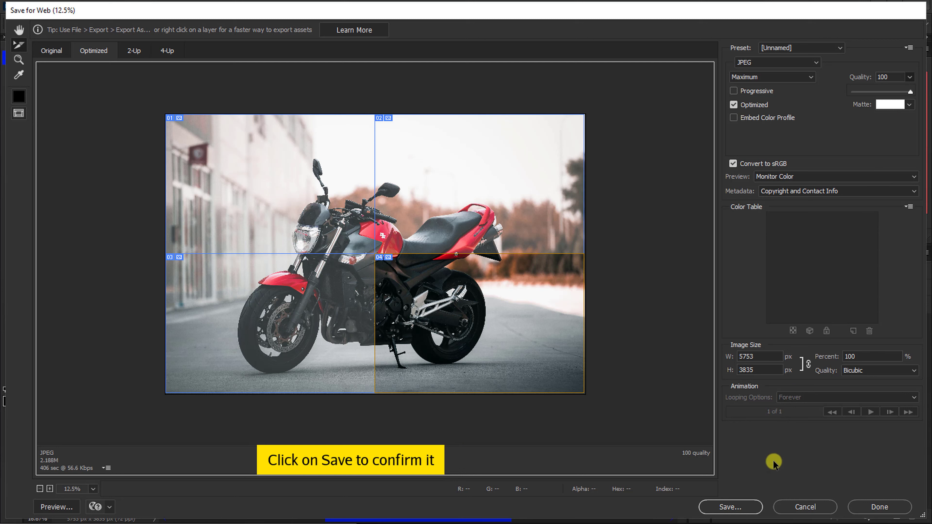
# Save the export as '1' with Slices set to All Slices.
pyautogui.click(729, 507)
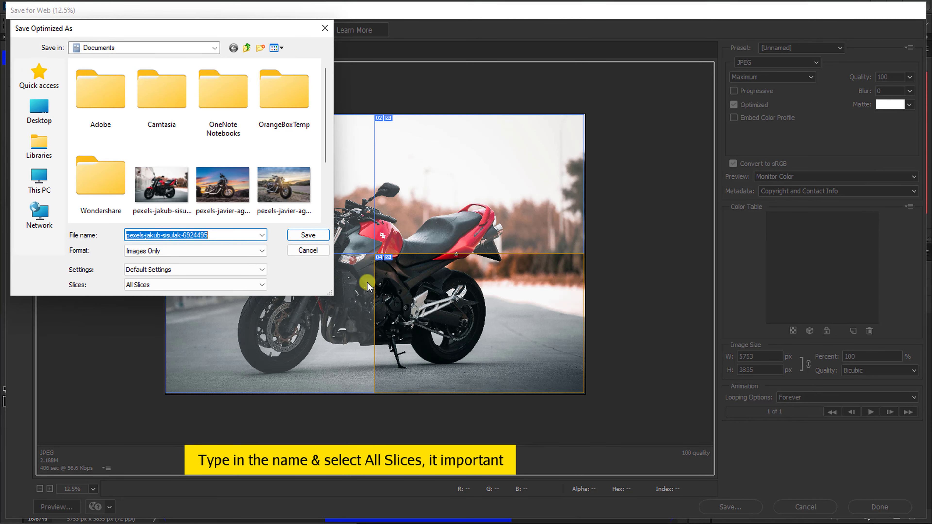
pyautogui.write('1')
pyautogui.click(216, 284)
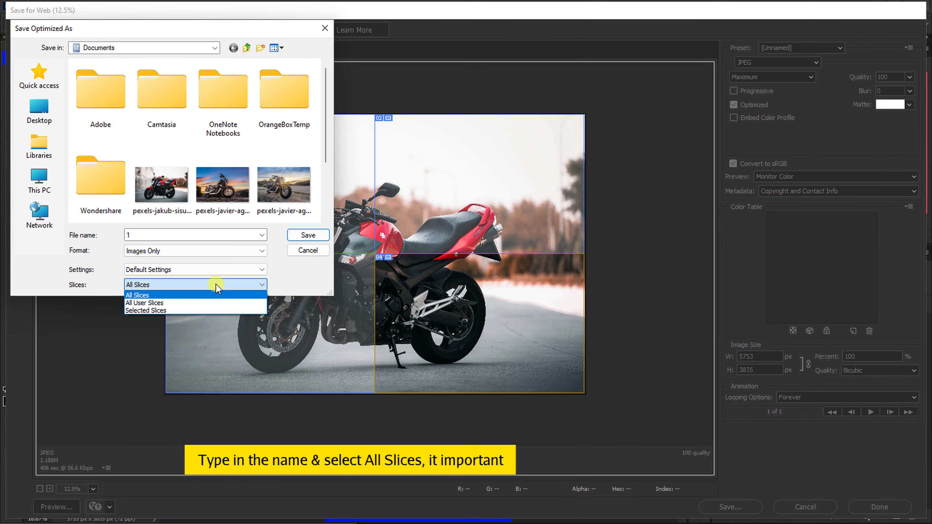
pyautogui.click(295, 235)
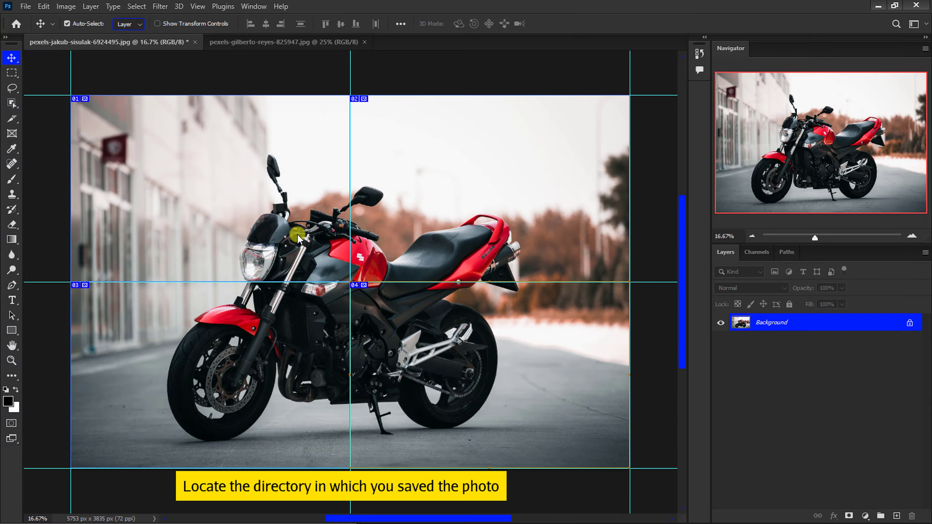
# Minimize Photoshop and open the images folder in Documents to see 1_01 to 1_04.
pyautogui.click(877, 7)
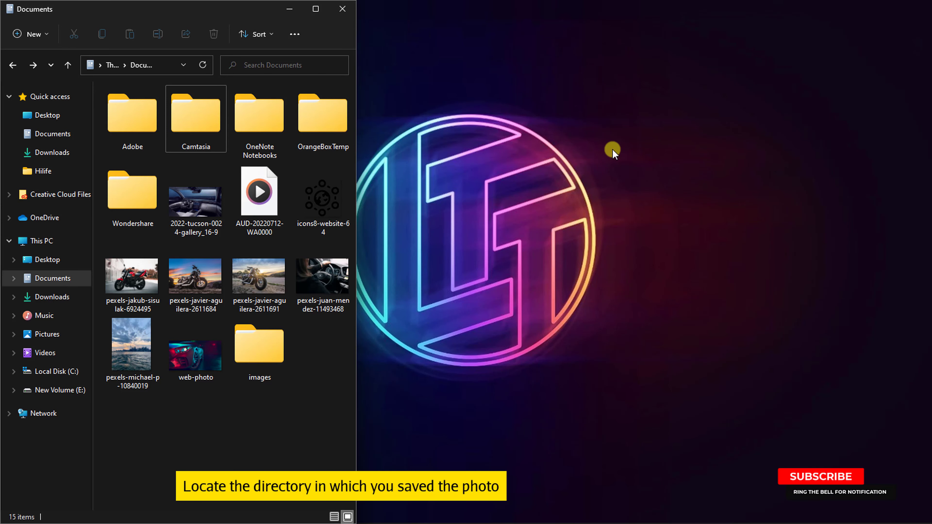
pyautogui.doubleClick(259, 349)
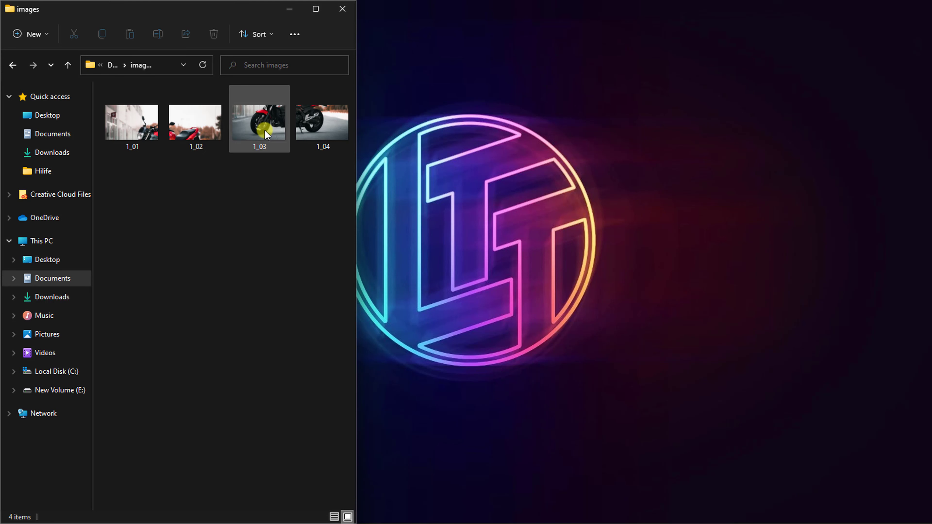
# Use View > Clear Guides and Clear Slices, then turn off View > Show > Slices.
pyautogui.click(555, 516)
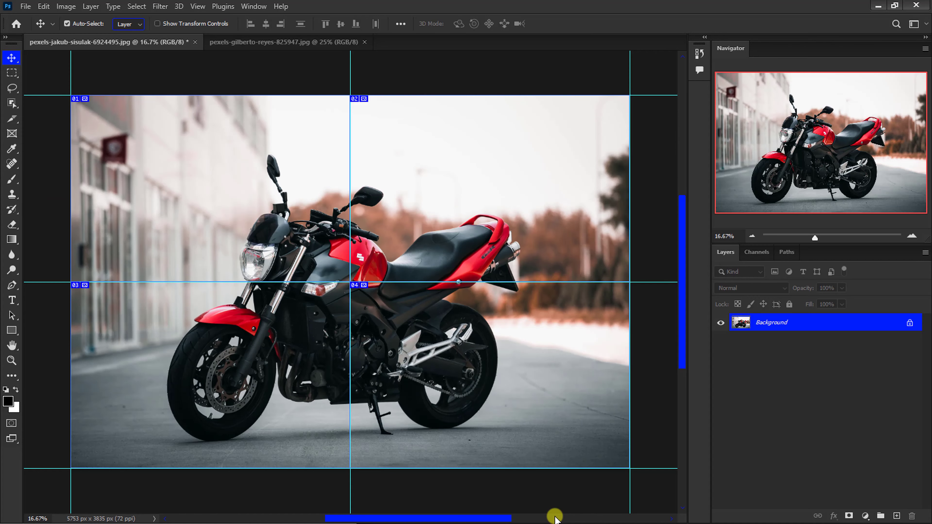
pyautogui.click(198, 6)
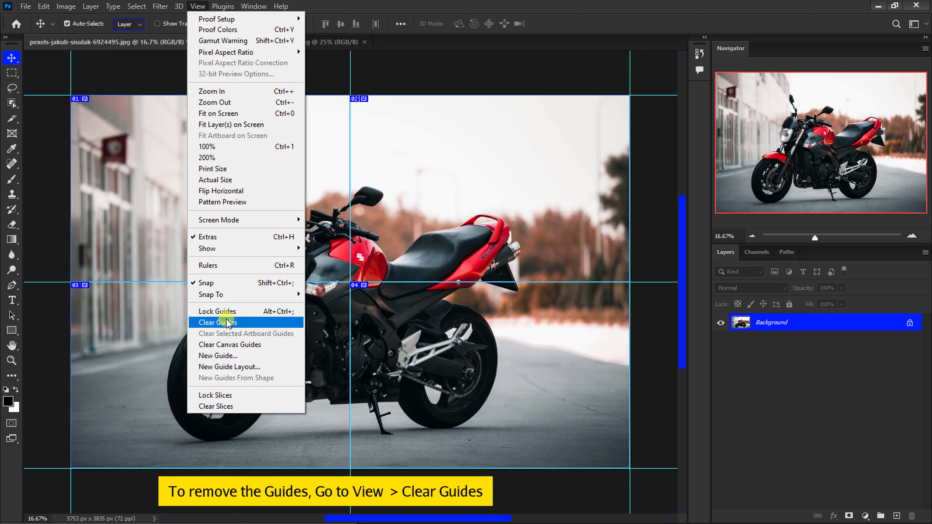
pyautogui.click(226, 320)
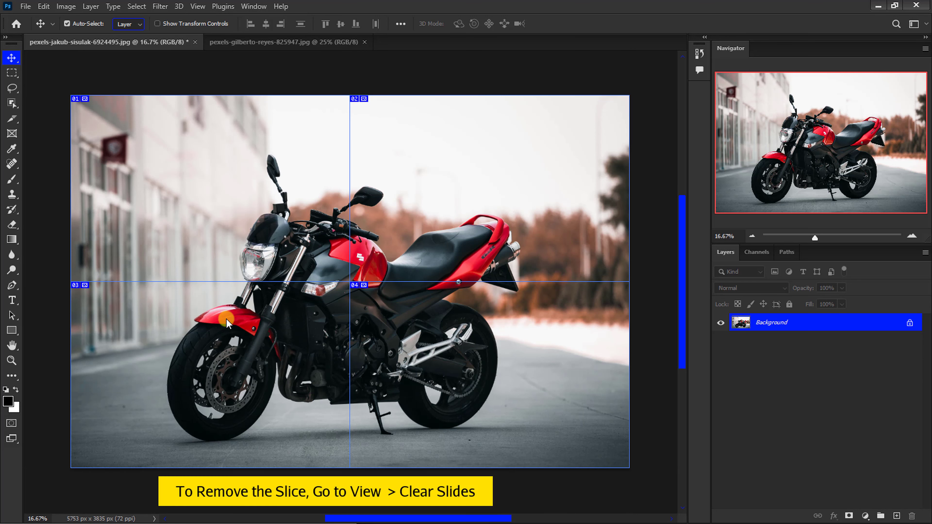
pyautogui.click(197, 6)
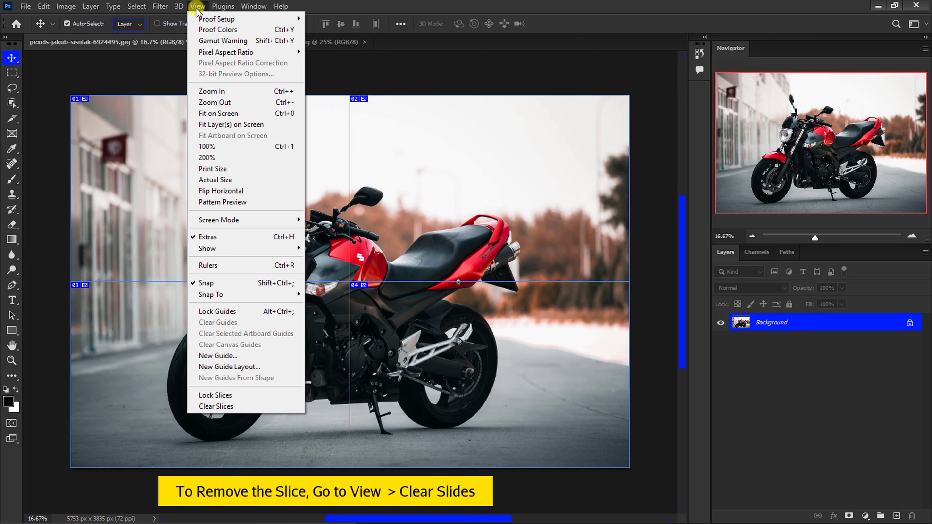
pyautogui.click(222, 407)
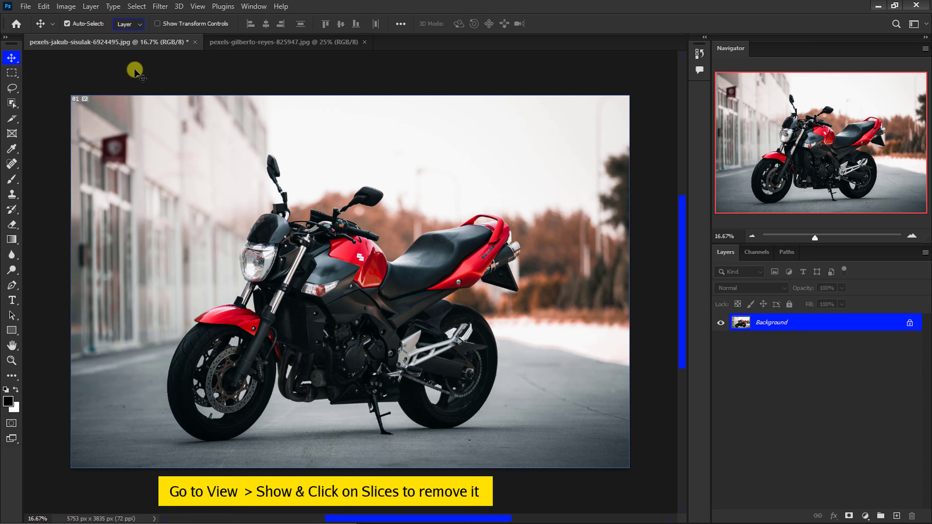
pyautogui.click(197, 6)
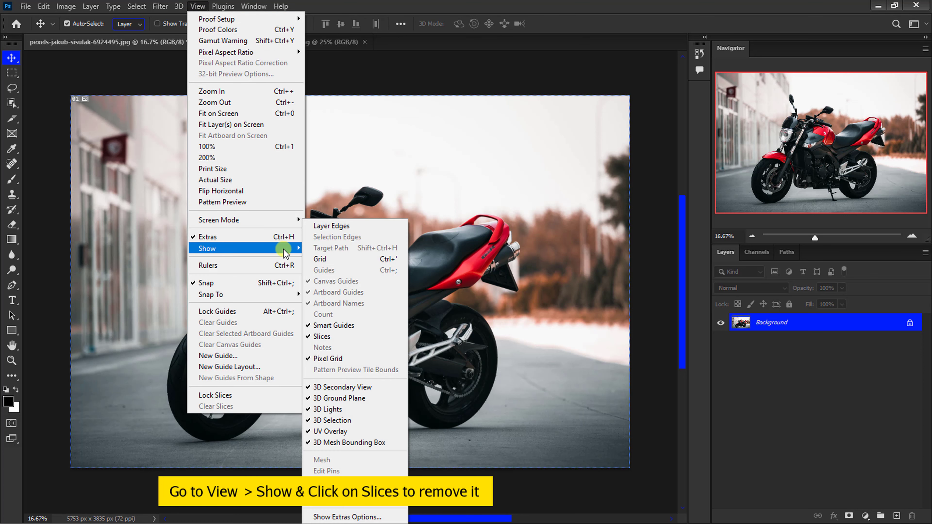
pyautogui.moveTo(207, 248)
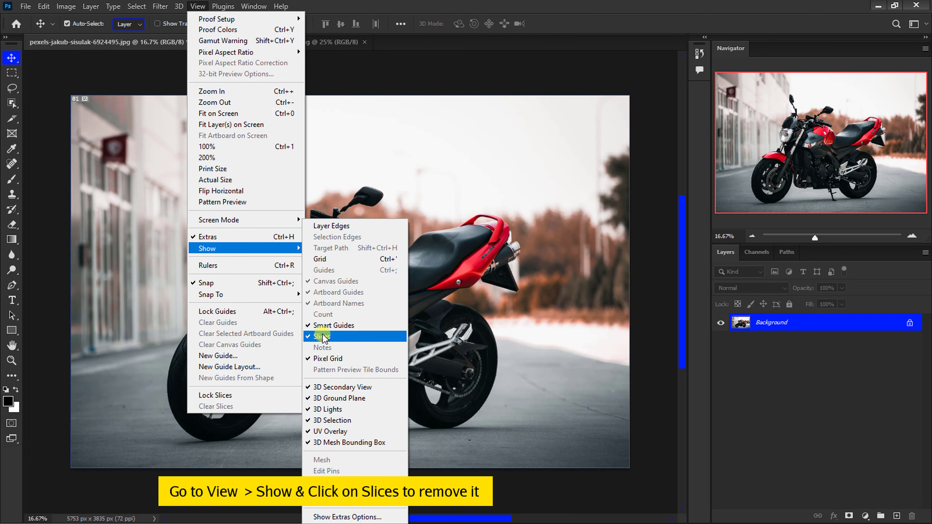
pyautogui.click(322, 336)
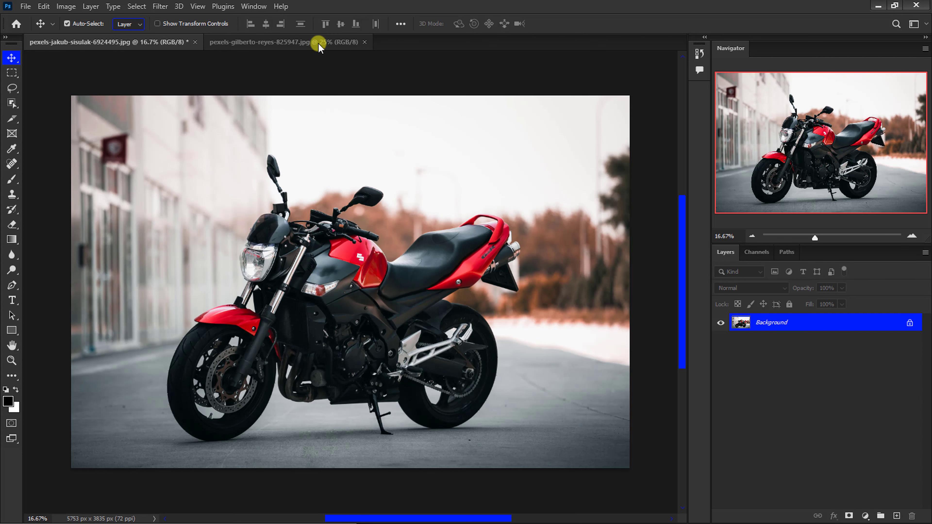
# Switch to the dog portrait document and select the Slice Tool.
pyautogui.click(318, 42)
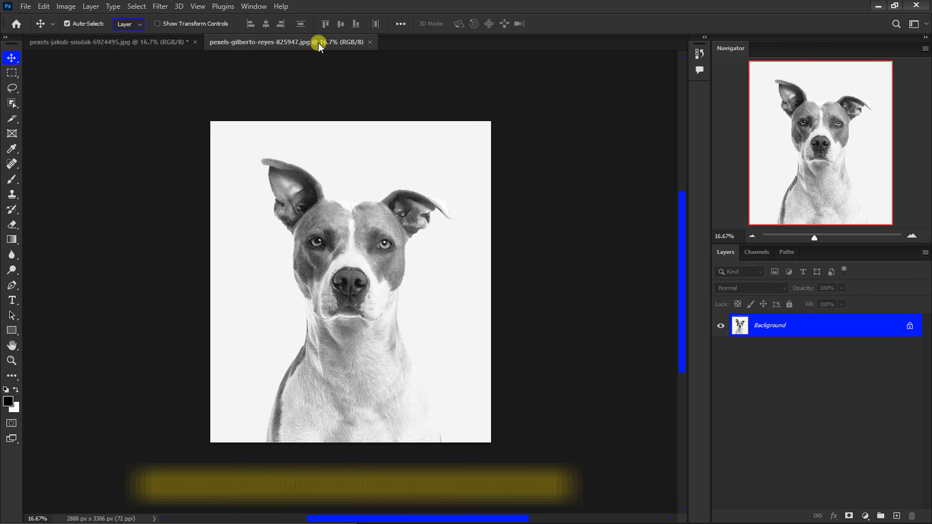
pyautogui.click(13, 119)
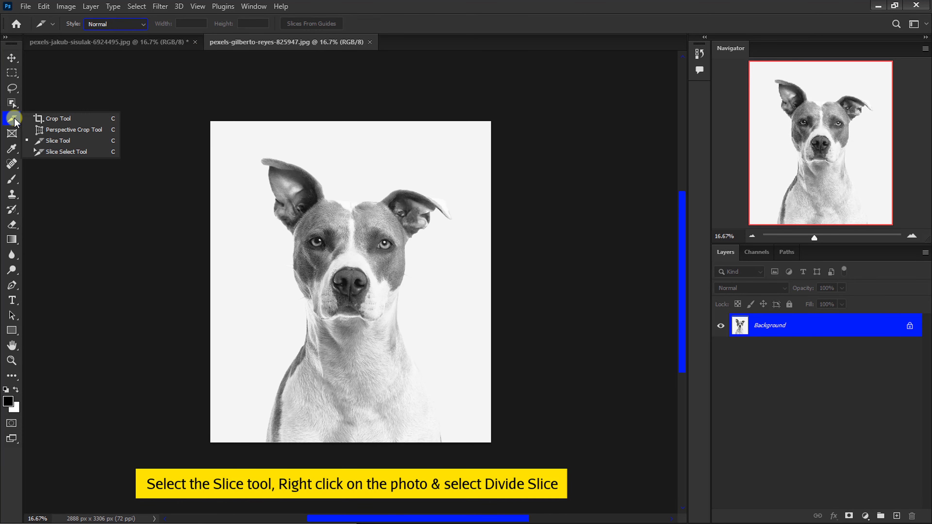
pyautogui.click(55, 142)
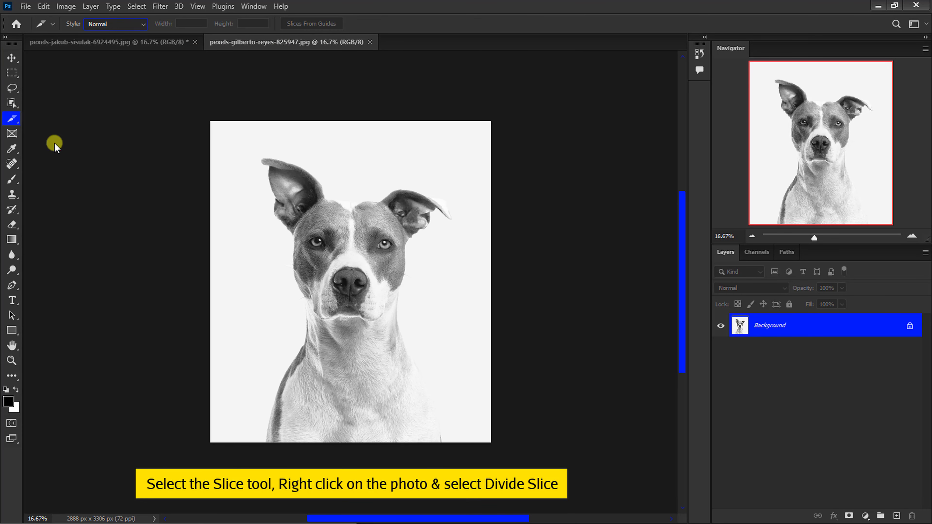
# Use Divide Slice to split the portrait into 10 horizontal slices, with vertical division off.
pyautogui.rightClick(349, 322)
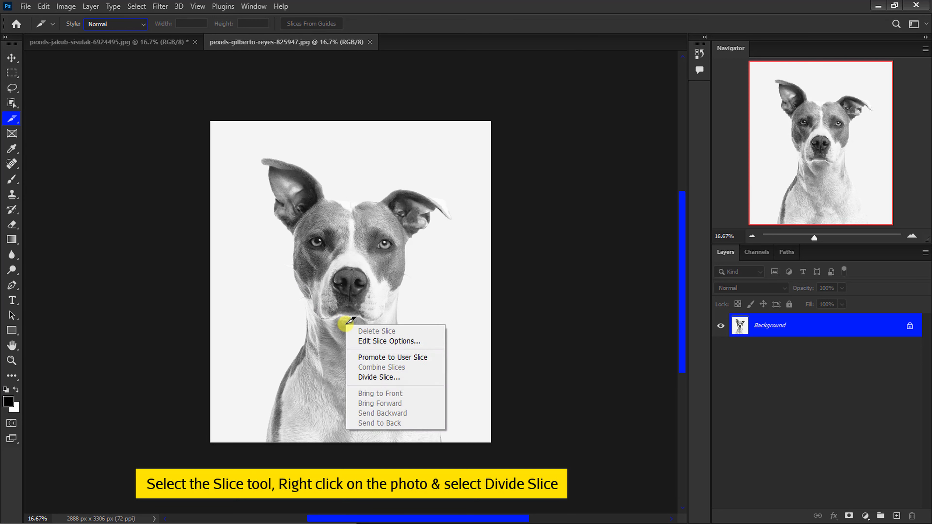
pyautogui.click(356, 377)
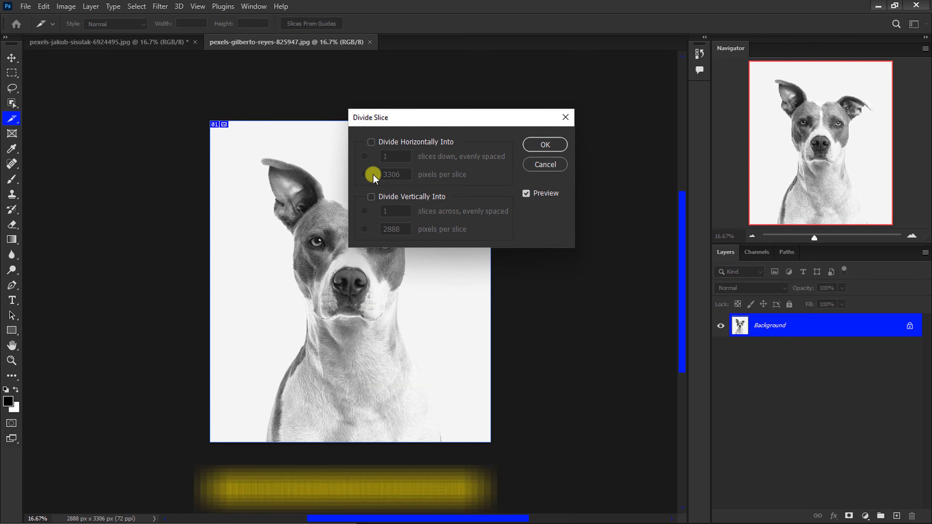
pyautogui.click(371, 142)
pyautogui.write('10')
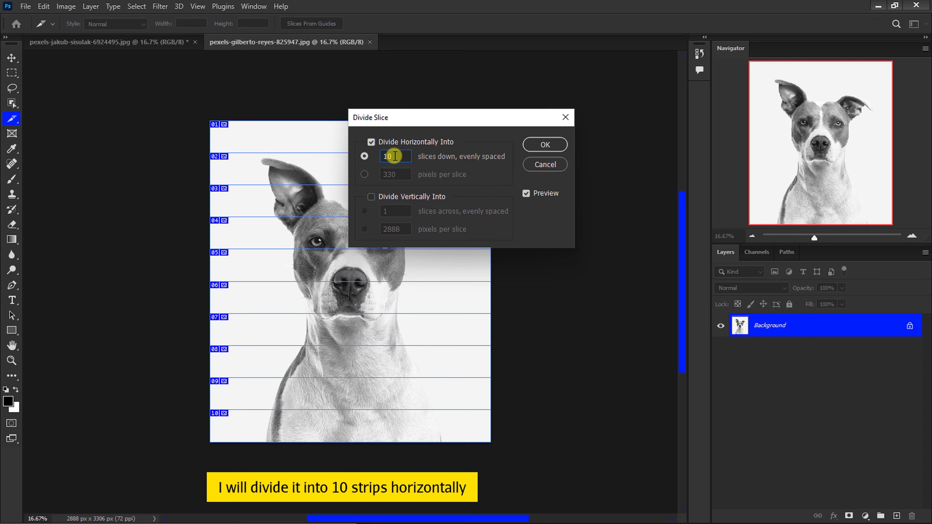
pyautogui.click(372, 197)
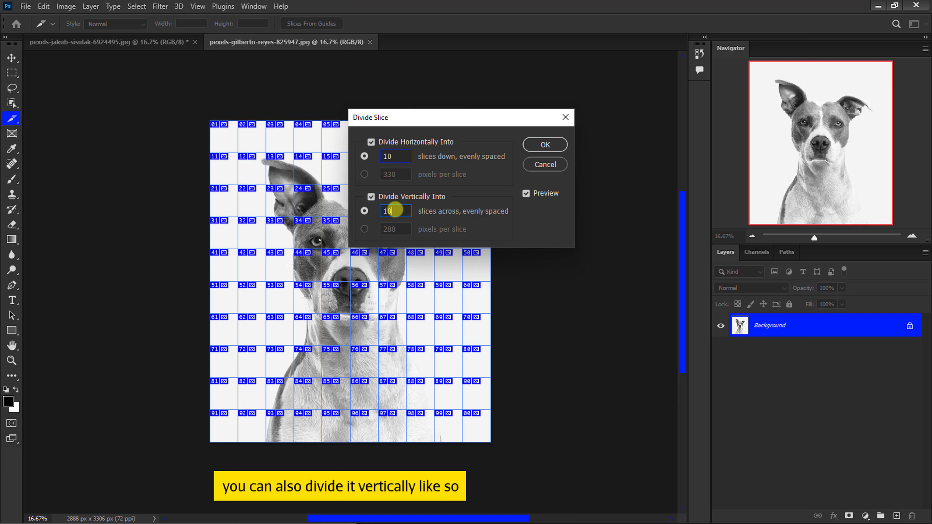
pyautogui.click(372, 196)
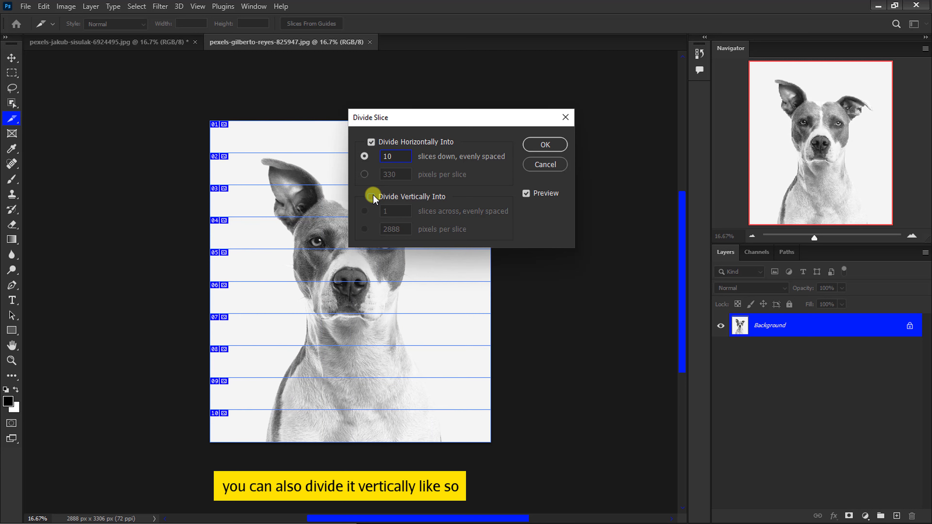
pyautogui.click(545, 144)
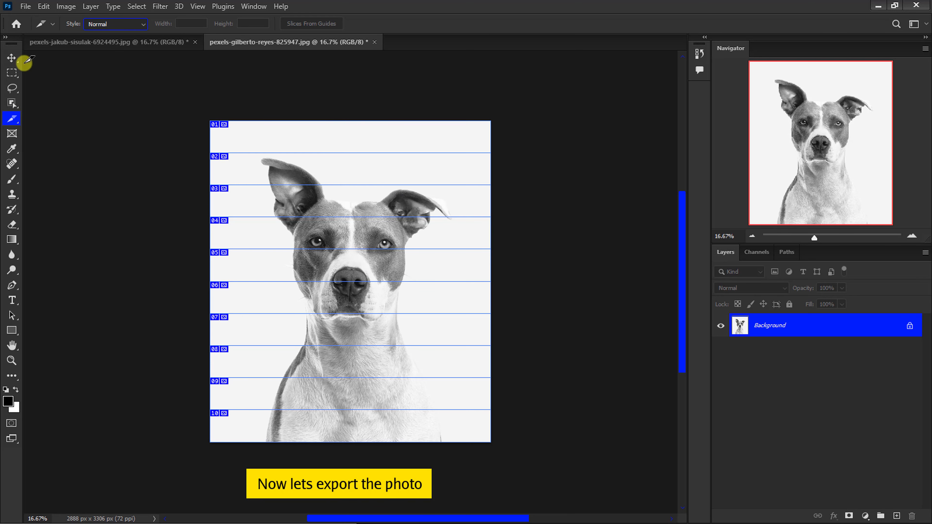
# Open Save for Web (Legacy) for the dog portrait and fit the preview to the window.
pyautogui.click(12, 58)
pyautogui.click(25, 6)
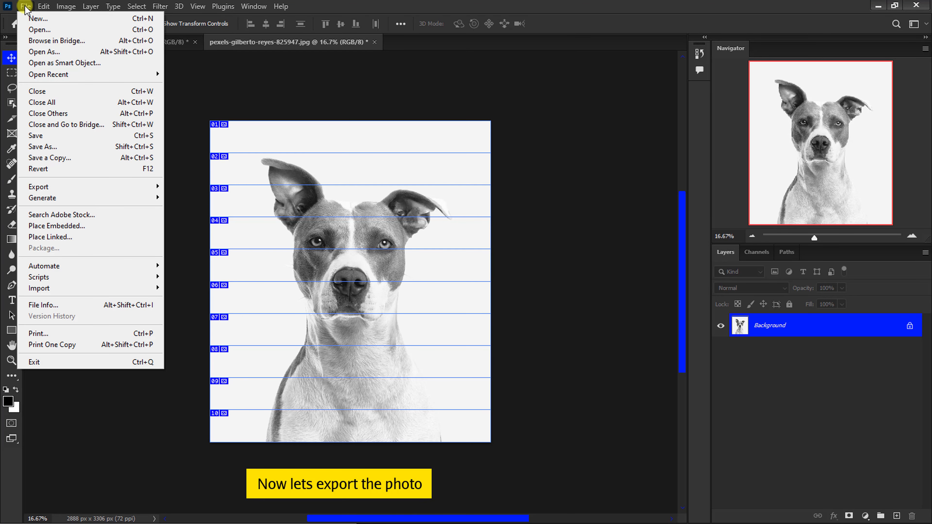
pyautogui.moveTo(88, 187)
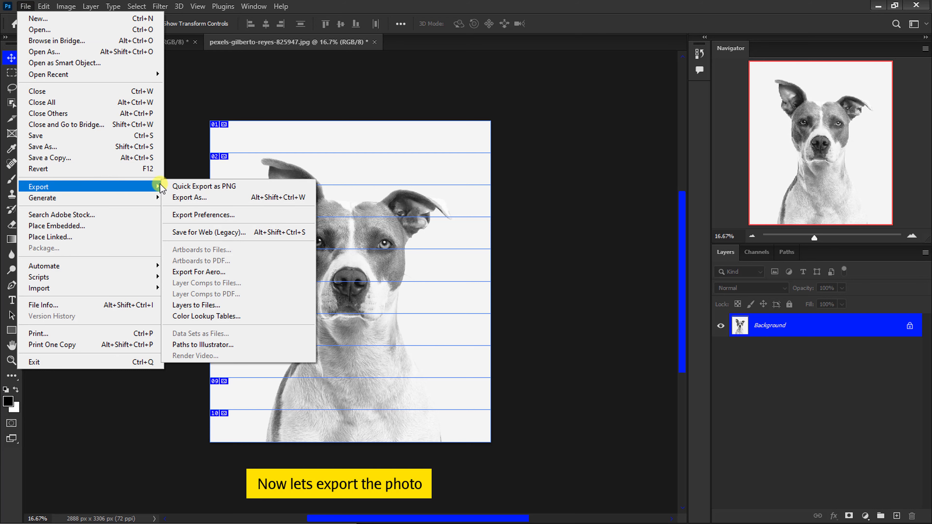
pyautogui.click(202, 232)
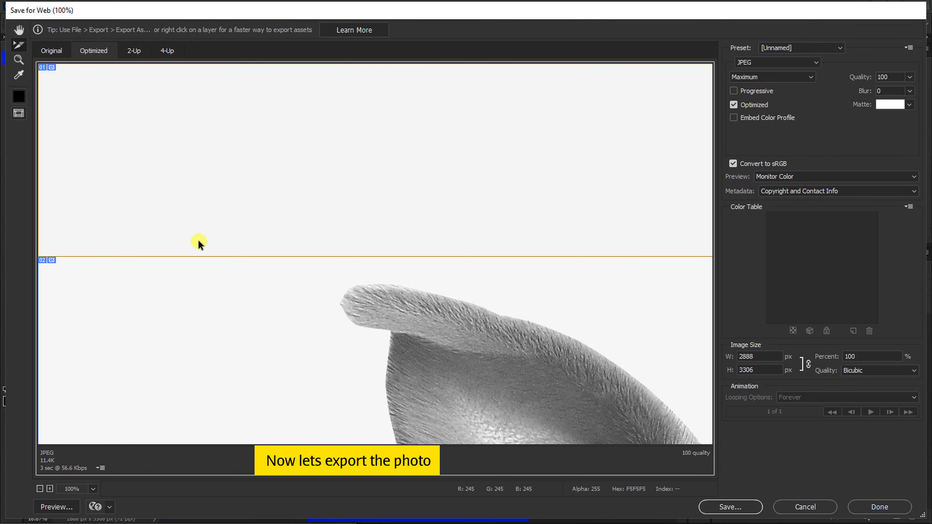
pyautogui.click(39, 489)
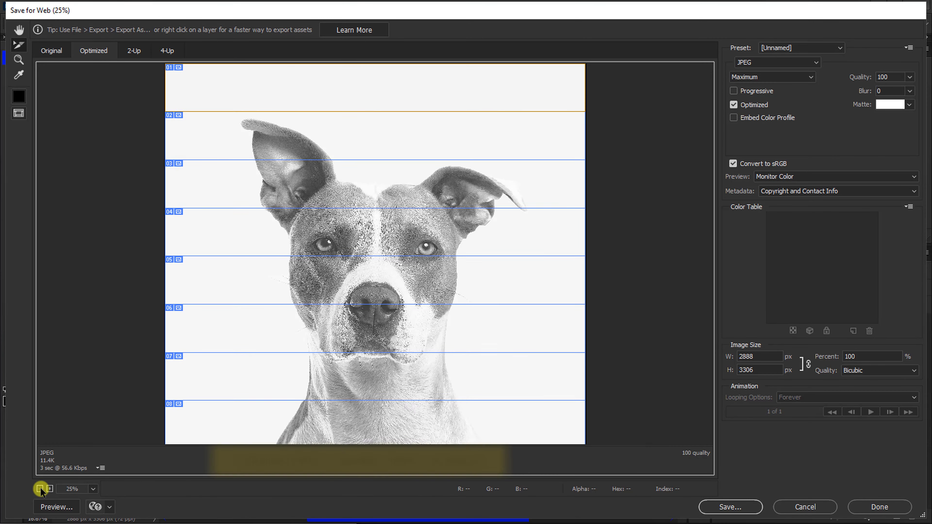
pyautogui.scroll(-3, 136, 476)
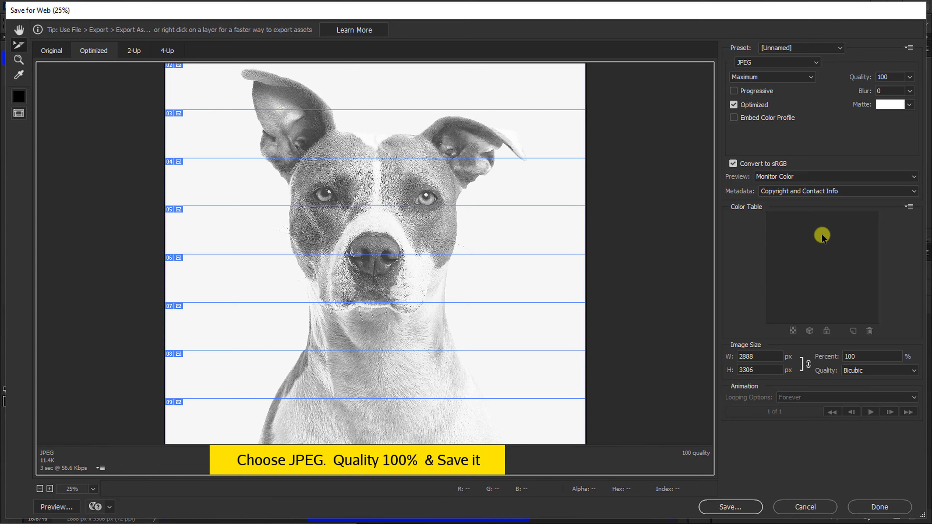
# Save all slices as JPEG files named 'Dog'.
pyautogui.click(738, 510)
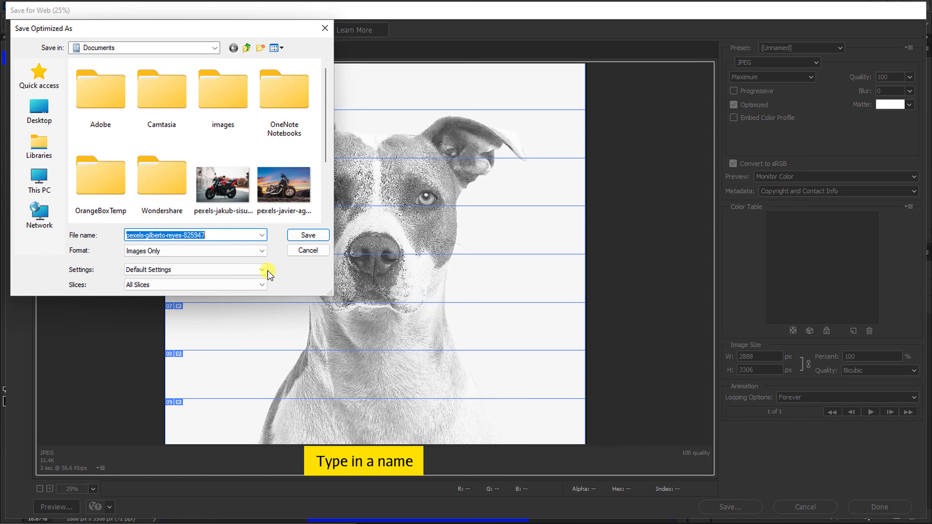
pyautogui.write('Dog')
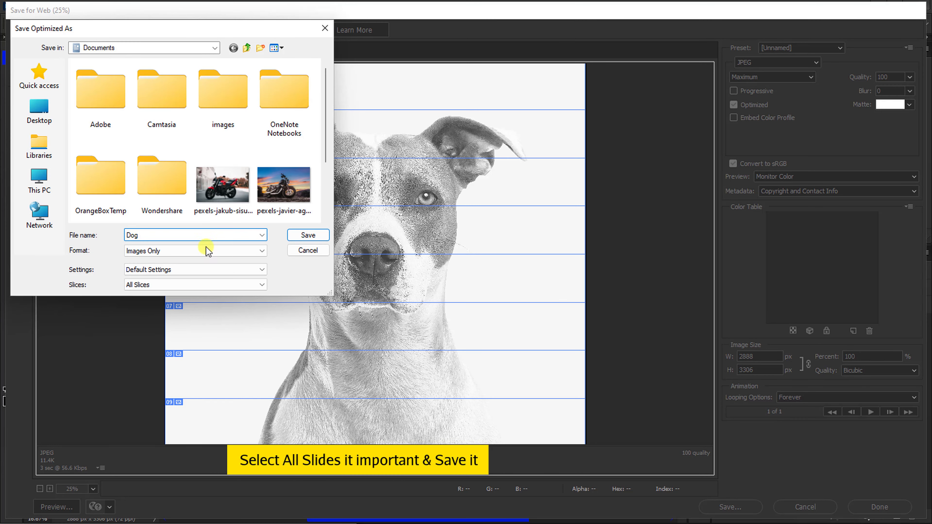
pyautogui.click(201, 285)
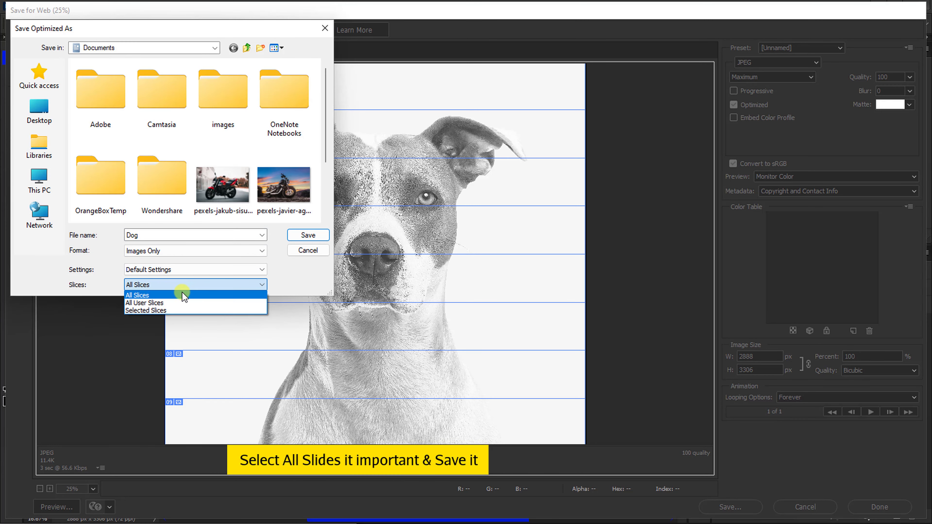
pyautogui.click(304, 237)
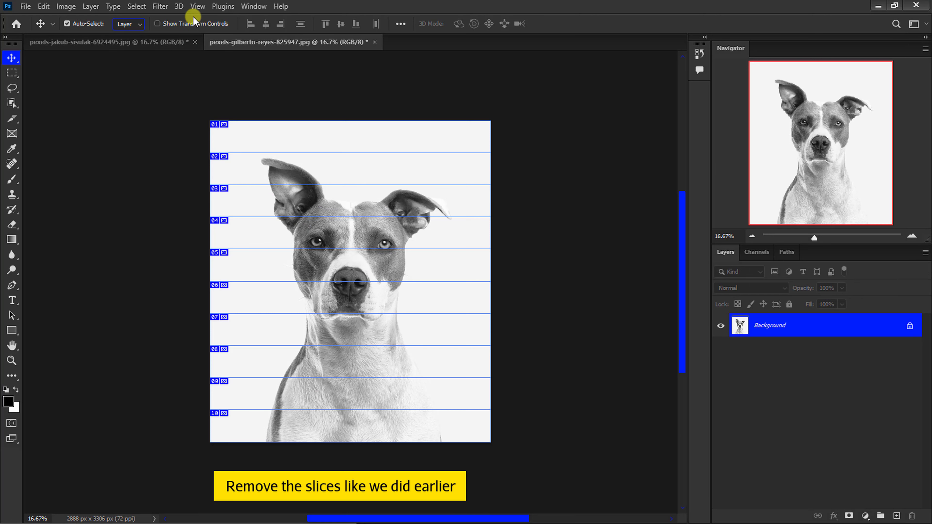
# Clear the dog portrait's slices, hide slice display under View > Show, and minimize Photoshop.
pyautogui.click(198, 7)
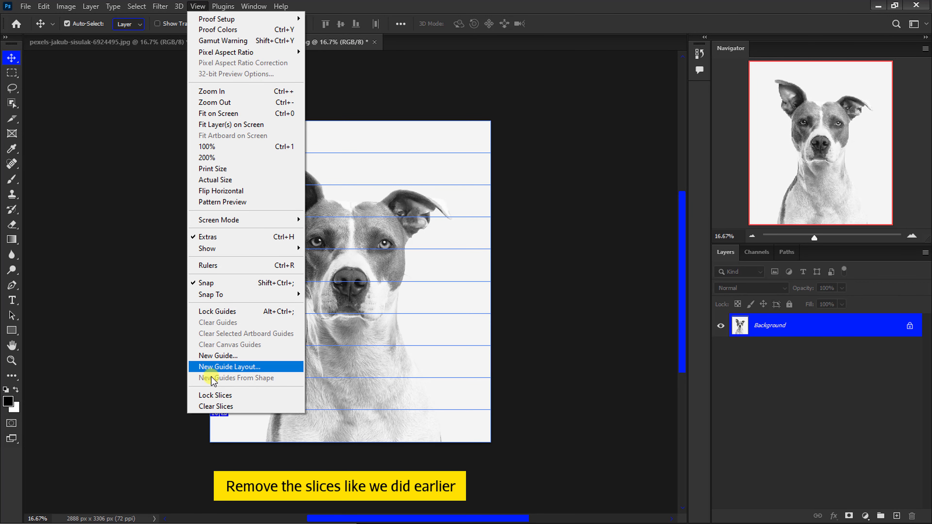
pyautogui.click(216, 406)
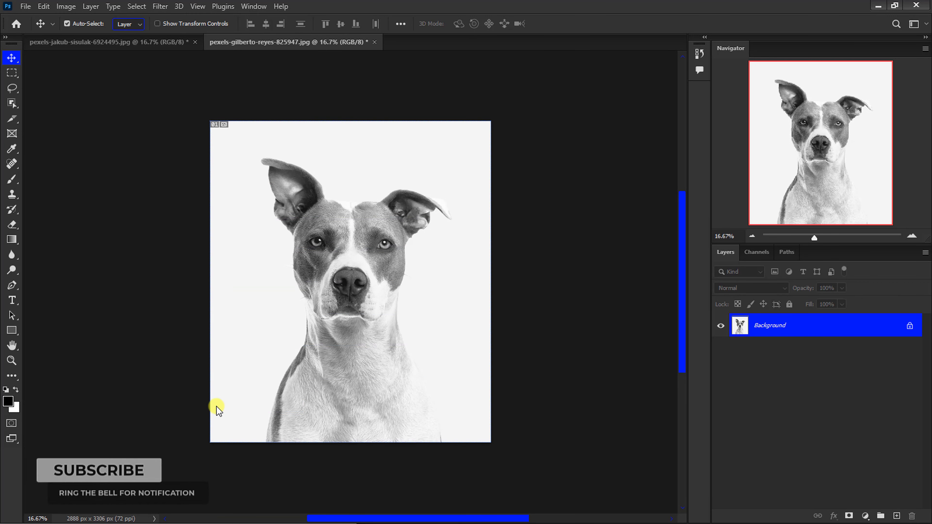
pyautogui.click(197, 6)
pyautogui.moveTo(208, 249)
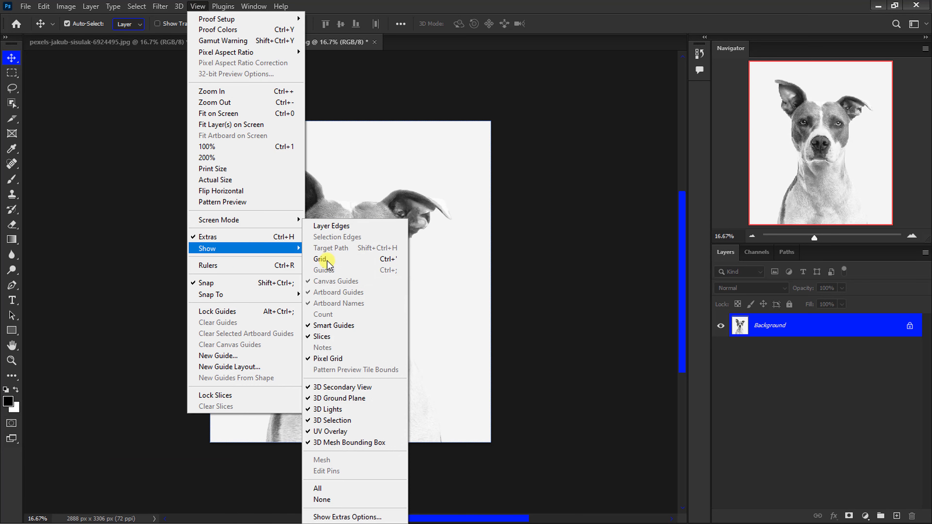
pyautogui.click(324, 323)
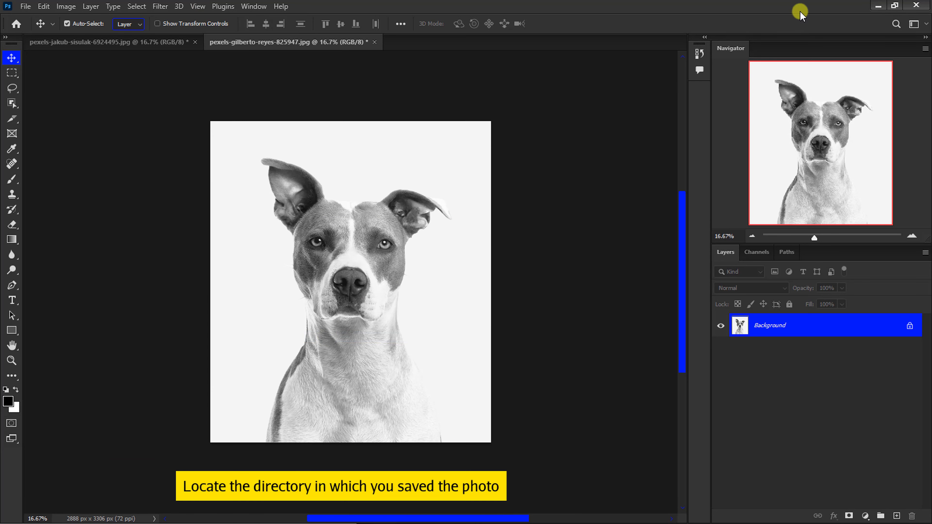
pyautogui.click(878, 5)
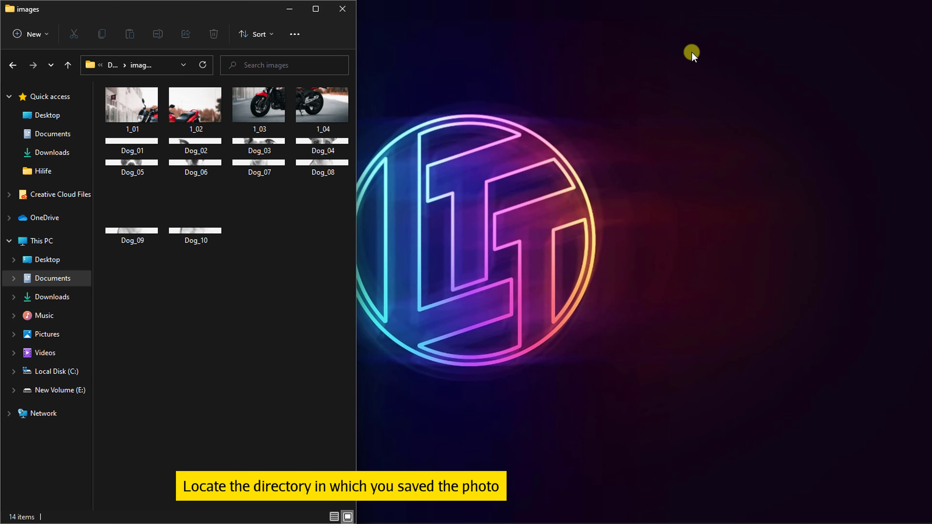
# Maximize the images folder window to view 1_01–1_04 and Dog_01–Dog_10.
pyautogui.click(315, 9)
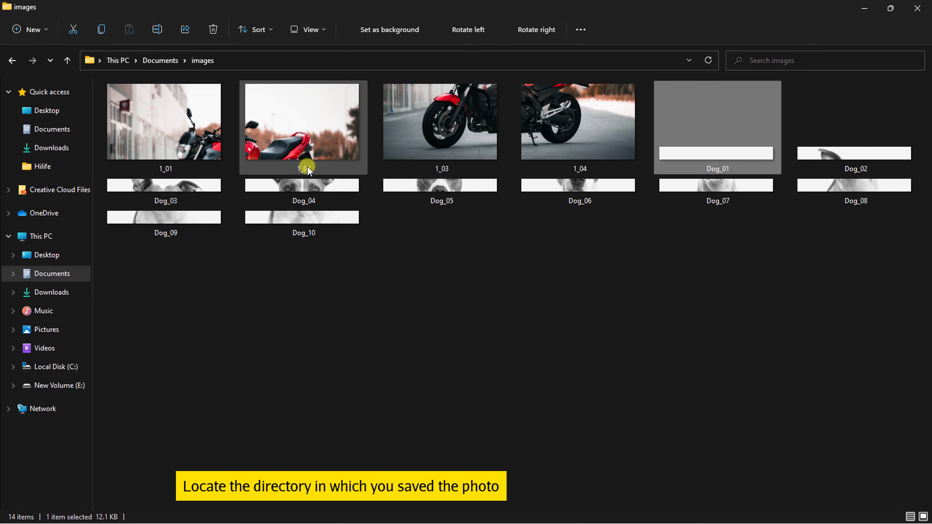